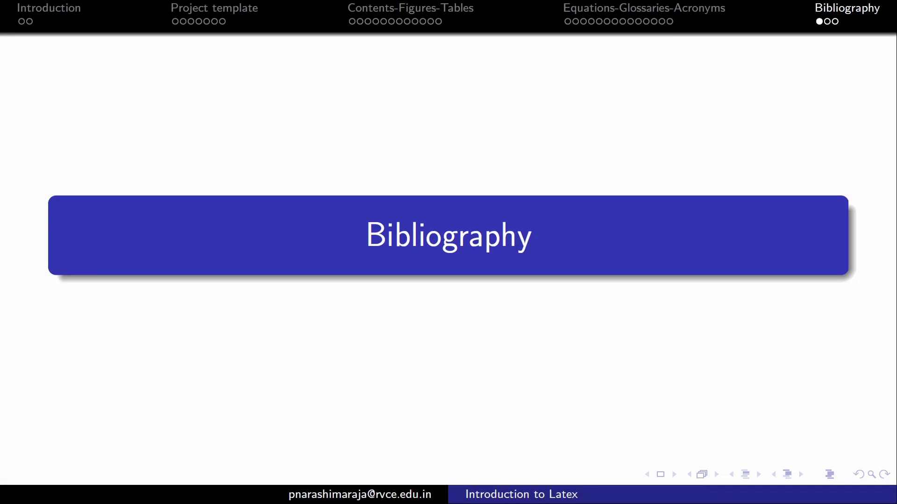
Step: Advance to the JabRef and Texmaker bibliography setup slide, then bring Texmaker's Main.tex forward
{"action": "key", "text": "Right"}
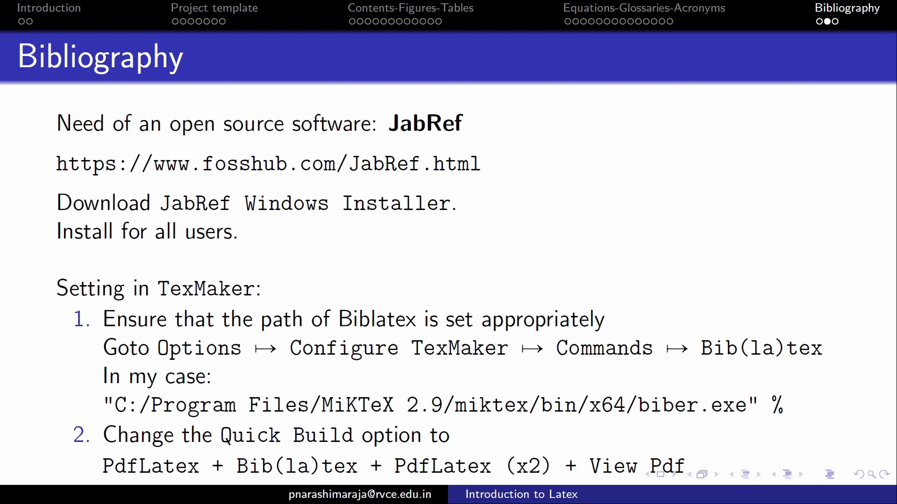
{"action": "key", "text": "alt+Tab"}
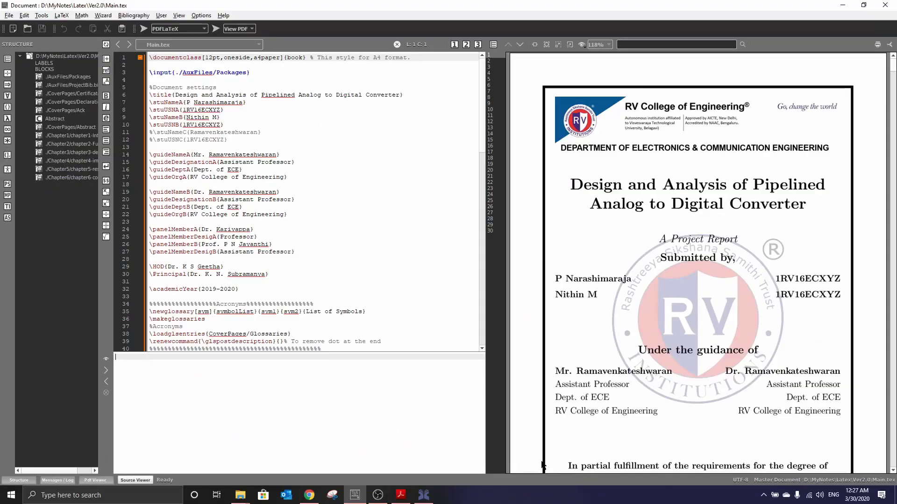
Step: Open Configure Texmaker to check that Bib(la)tex points to MiKTeX's x64 biber.exe
{"action": "left_click", "coordinate": [199, 15]}
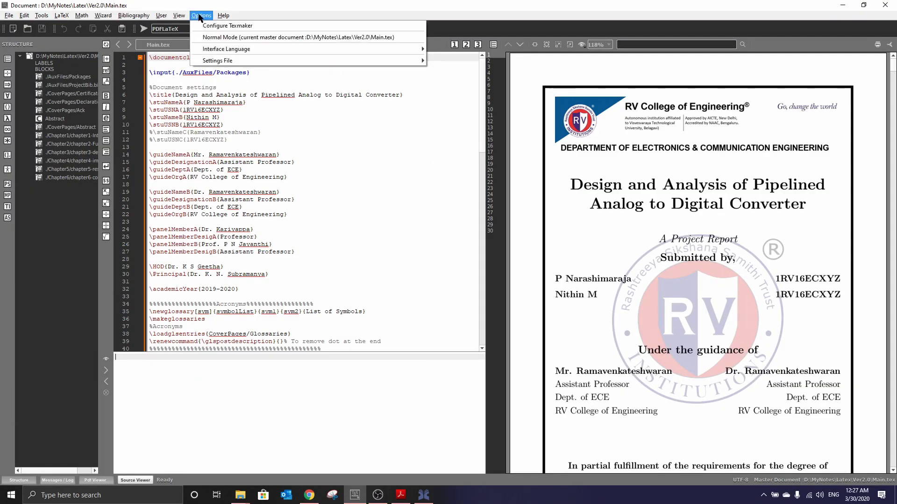
{"action": "left_click", "coordinate": [205, 26]}
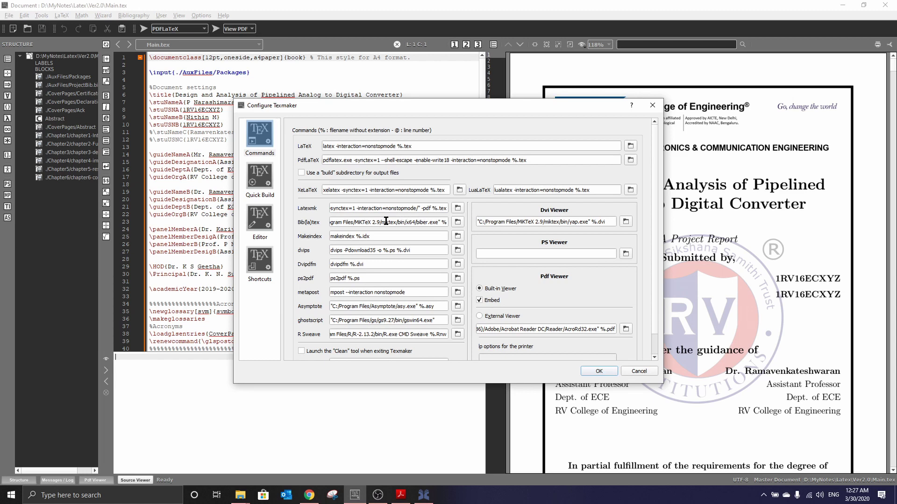
Step: Choose PdfLaTeX + Bib(la)tex + PdfLaTeX (x2) + View Pdf as the Quick Build command
{"action": "left_click", "coordinate": [262, 183]}
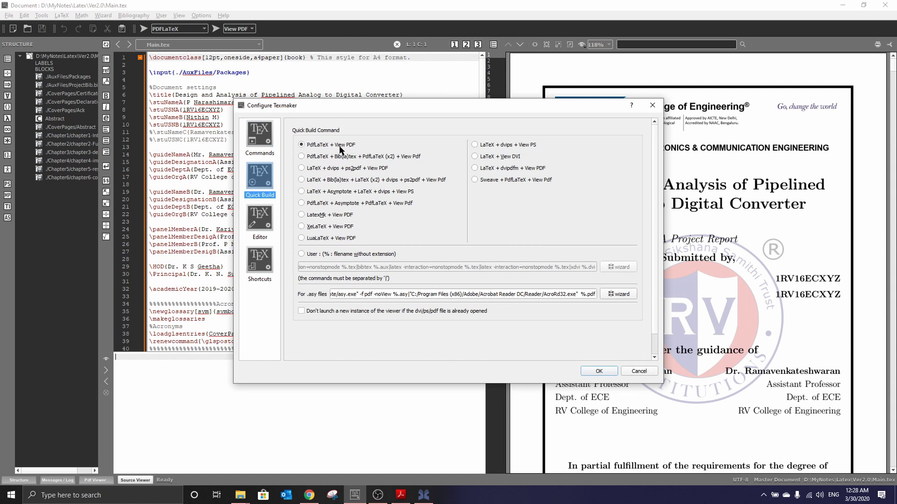
{"action": "left_click", "coordinate": [302, 157]}
Step: Apply the new build setting and review Main.tex's biblatex preamble (biber backend, IEEE style, ProjectBib.bib)
{"action": "left_click", "coordinate": [599, 370]}
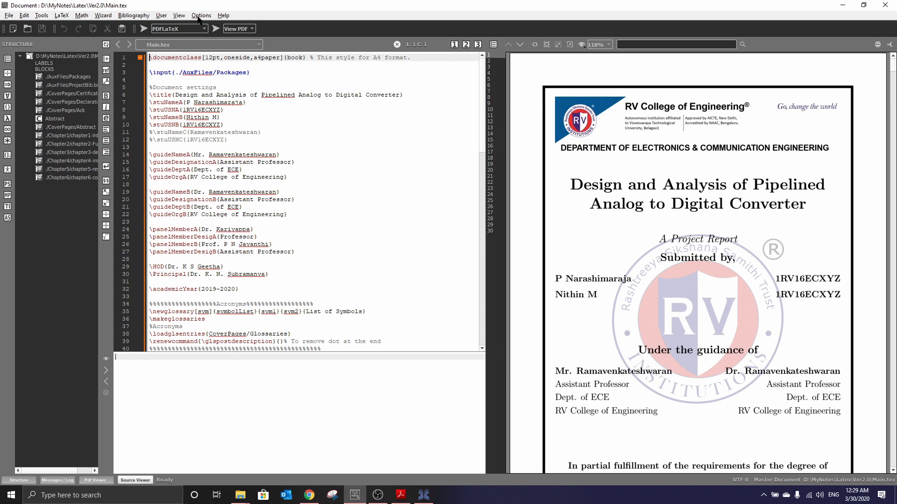
{"action": "scroll", "coordinate": [272, 243], "scroll_direction": "down", "scroll_amount": 2}
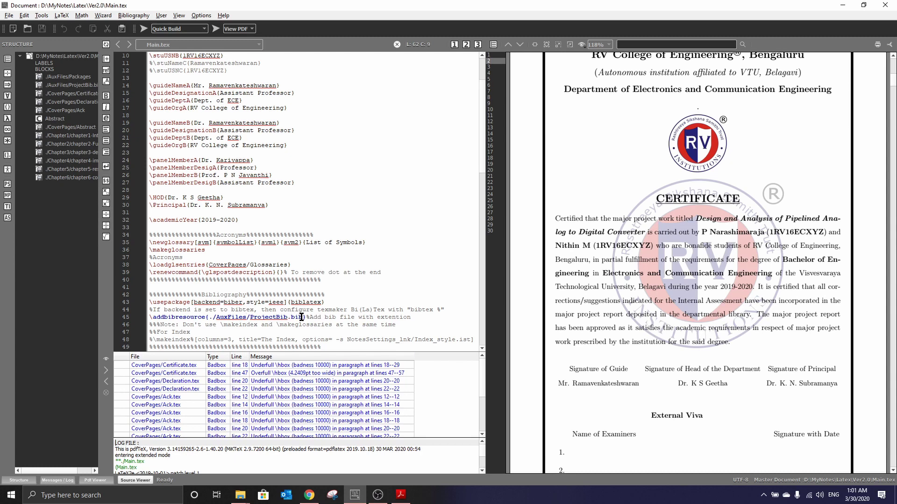
Step: Open ProjectBib.bib from the AuxFiles folder in JabRef, showing the Razavi2000 book entry
{"action": "key", "text": "alt+Tab"}
{"action": "key", "text": "alt+Tab"}
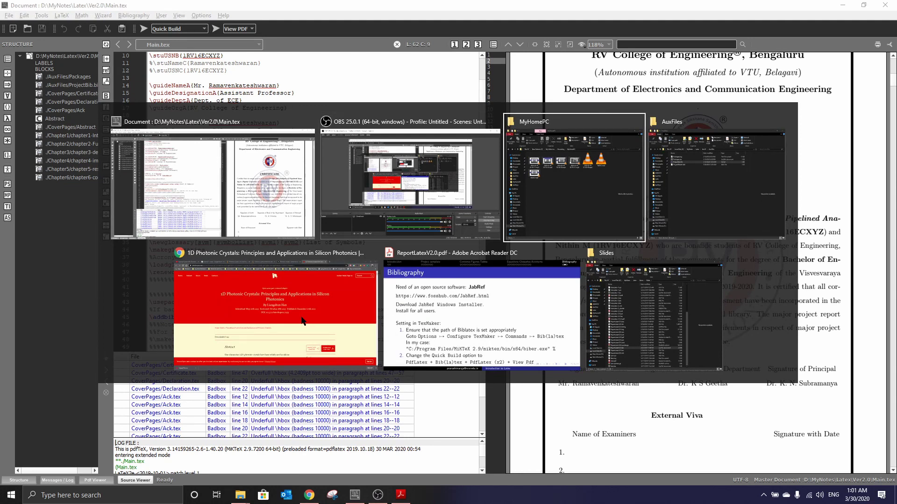
{"action": "key", "text": "alt+Tab"}
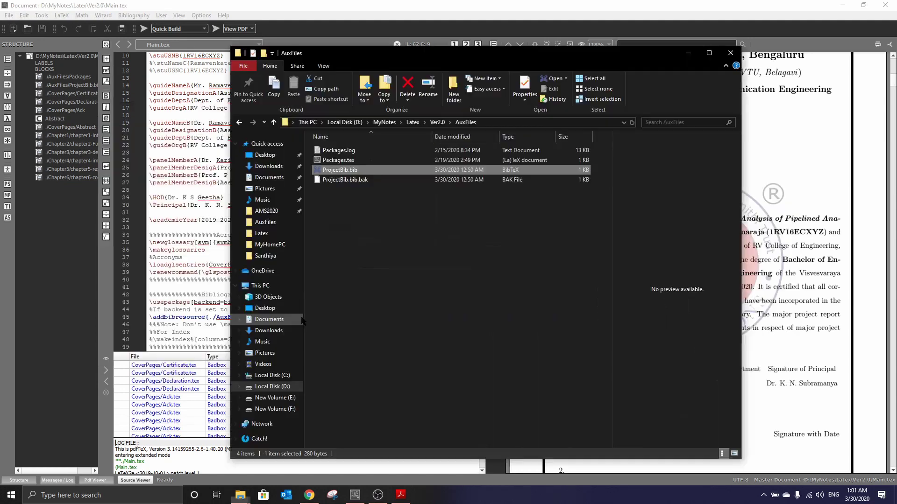
{"action": "double_click", "coordinate": [346, 170]}
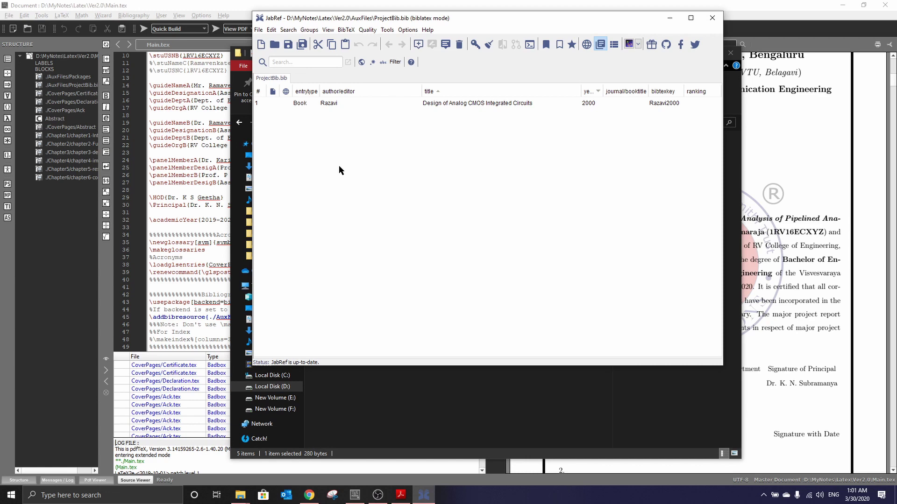
Step: Start a new JabRef entry with the ID-based generator set to DOI
{"action": "key", "text": "ctrl+n"}
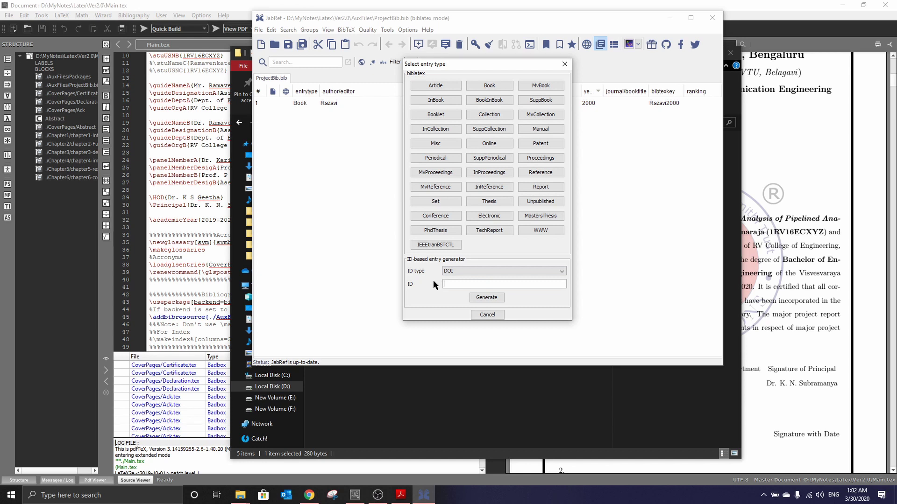
{"action": "left_click", "coordinate": [447, 271]}
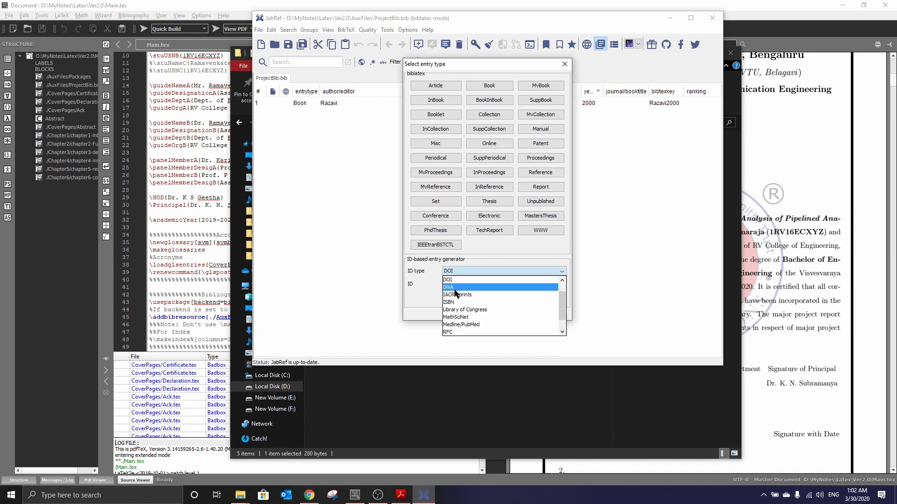
{"action": "left_click", "coordinate": [453, 294]}
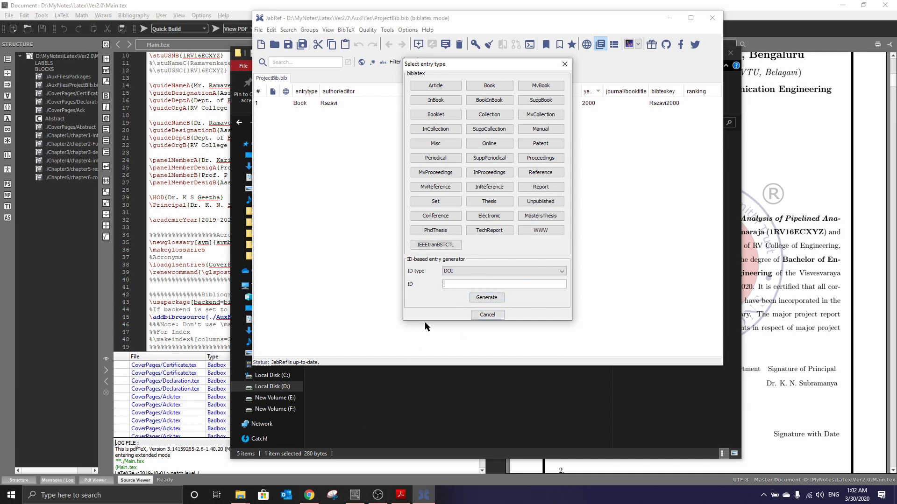
Step: Copy DOI 10.5772/intechopen.71753 from the IntechOpen '1D Photonic Crystals' page and return to JabRef
{"action": "left_click", "coordinate": [309, 495]}
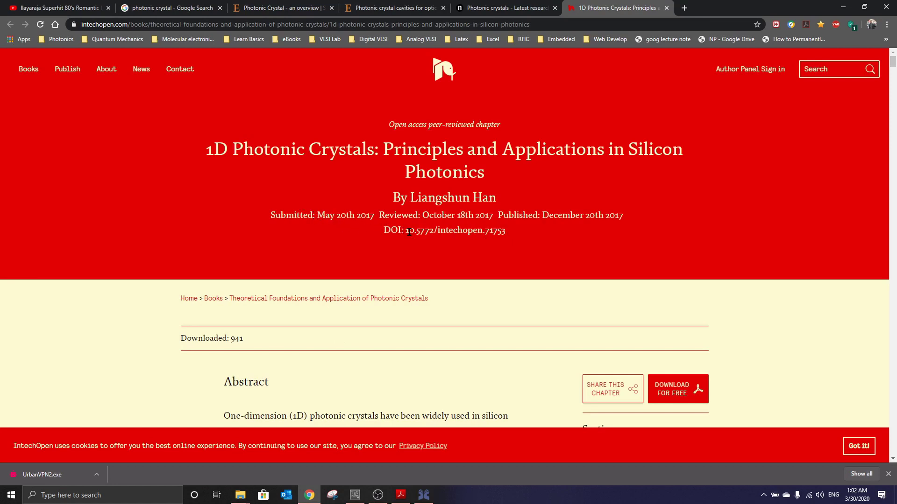
{"action": "left_click_drag", "start_coordinate": [407, 230], "coordinate": [507, 235]}
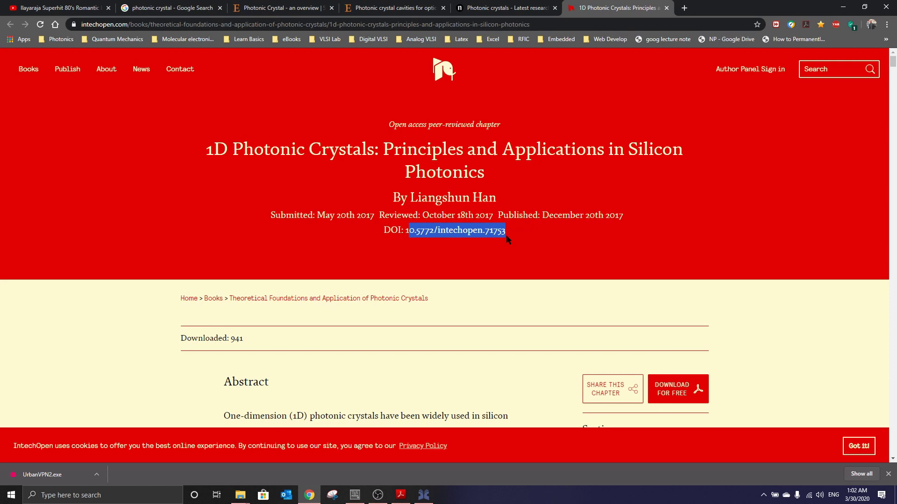
{"action": "left_click", "coordinate": [409, 226]}
{"action": "left_click_drag", "start_coordinate": [402, 230], "coordinate": [513, 232]}
{"action": "key", "text": "ctrl+c"}
{"action": "key", "text": "alt+Tab"}
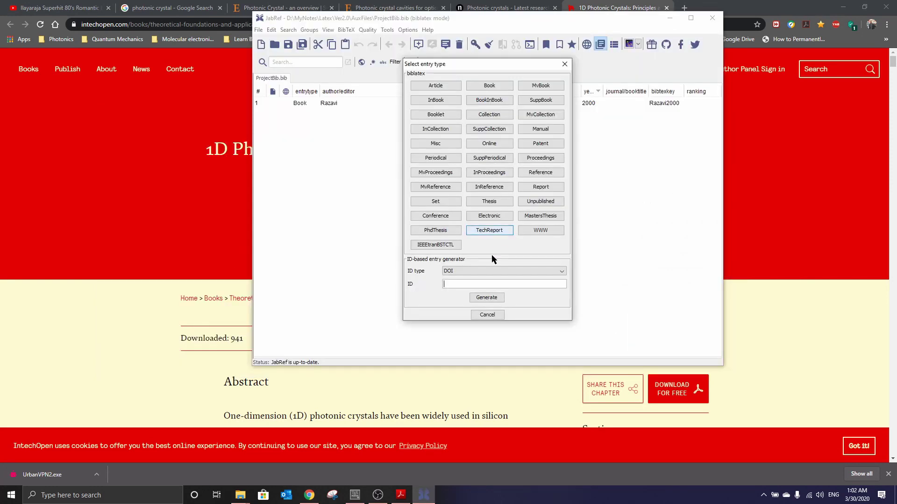
Step: Paste the DOI to generate the Han2018 InCollection entry, then save ProjectBib.bib
{"action": "left_click", "coordinate": [476, 285]}
{"action": "key", "text": "ctrl+v"}
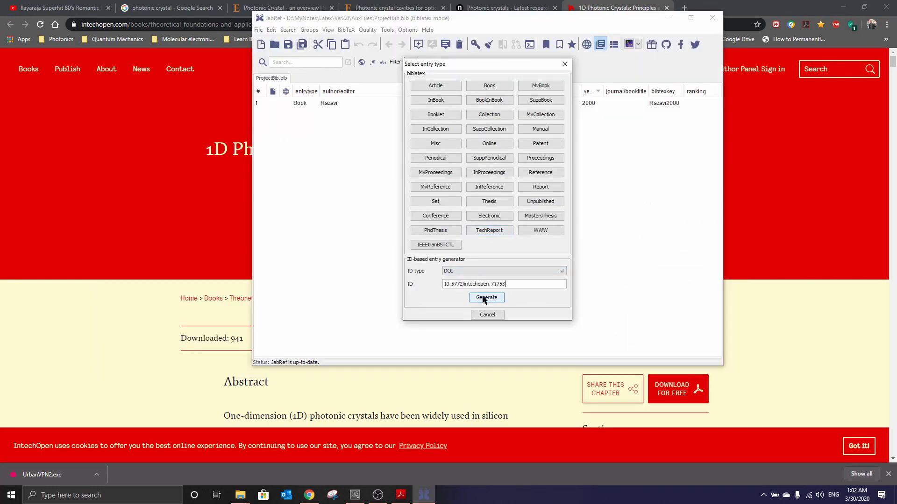
{"action": "left_click", "coordinate": [484, 298]}
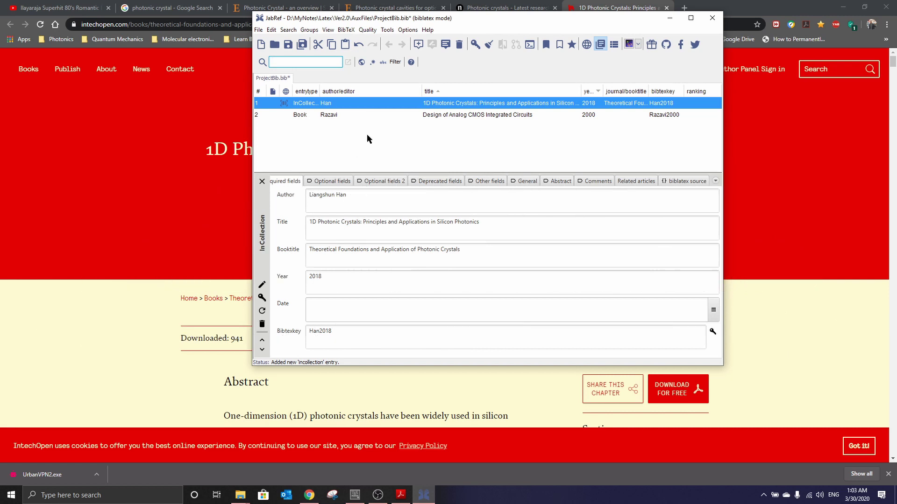
{"action": "left_click", "coordinate": [292, 43]}
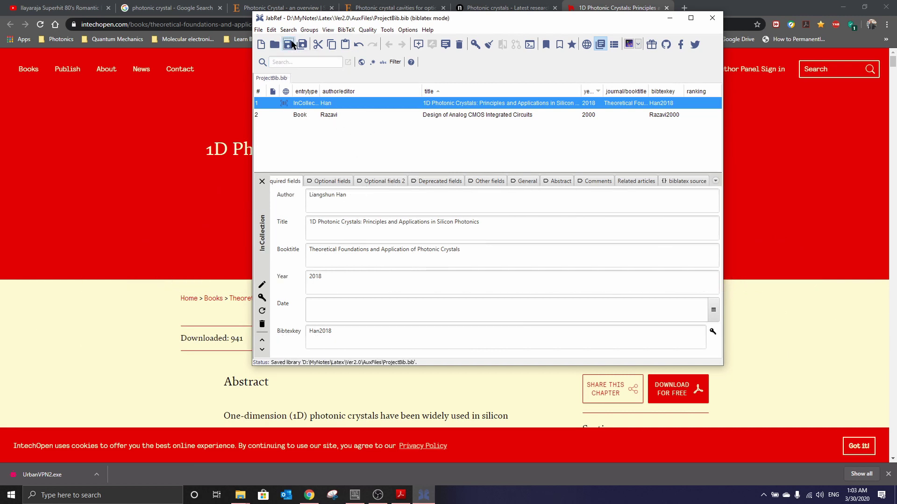
Step: Copy \cite{Han2018} from the new entry's context menu and return to Texmaker
{"action": "right_click", "coordinate": [341, 108]}
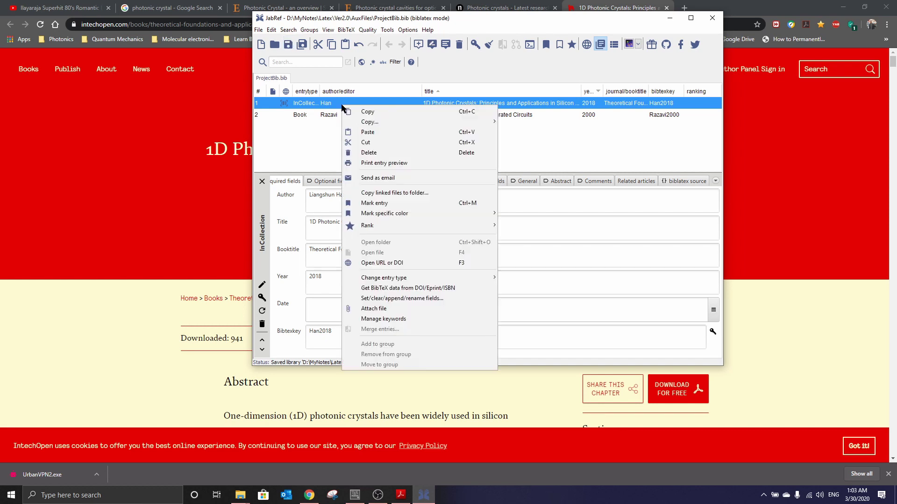
{"action": "mouse_move", "coordinate": [372, 125]}
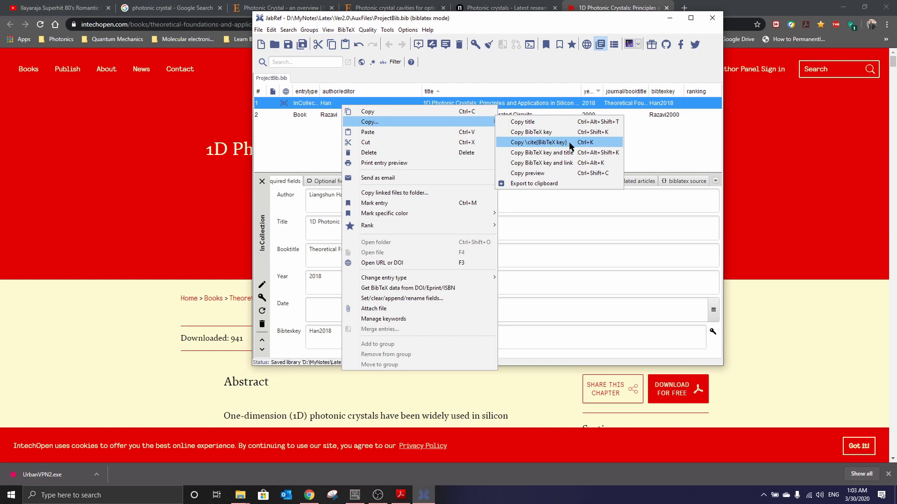
{"action": "left_click", "coordinate": [517, 143]}
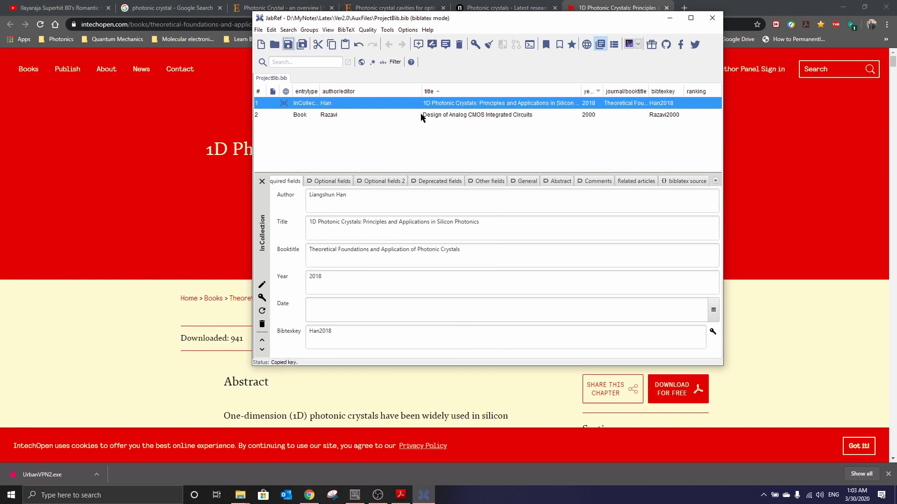
{"action": "left_click", "coordinate": [357, 497]}
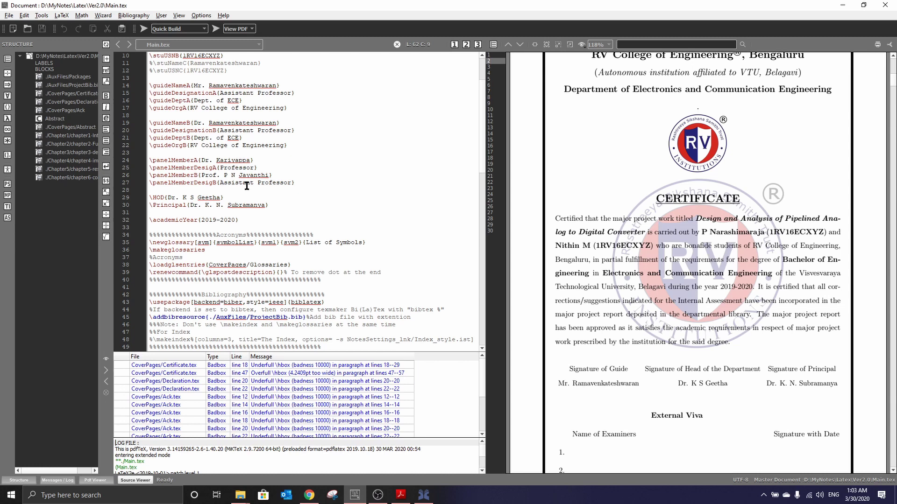
Step: Open chapter1-Intro.tex from the Structure panel at its 'How to add Reference' subsection
{"action": "left_click", "coordinate": [75, 139]}
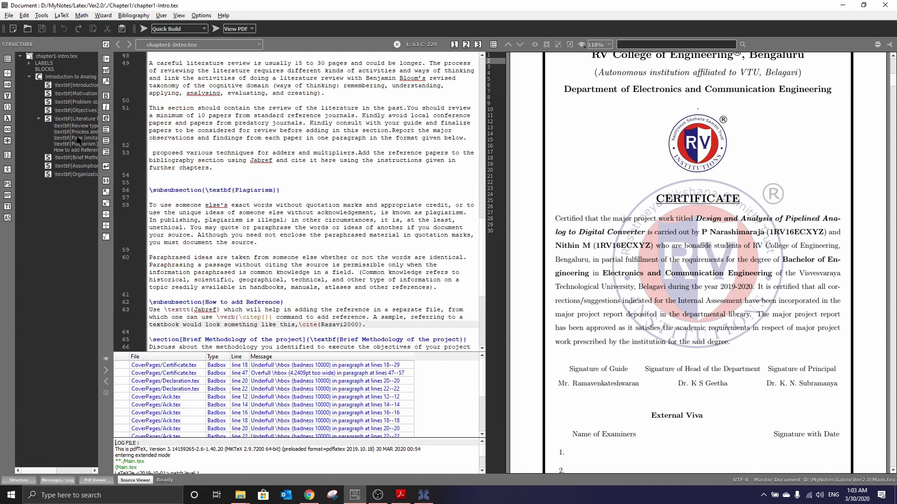
{"action": "scroll", "coordinate": [246, 198], "scroll_direction": "down", "scroll_amount": 3}
{"action": "scroll", "coordinate": [247, 198], "scroll_direction": "down", "scroll_amount": 2}
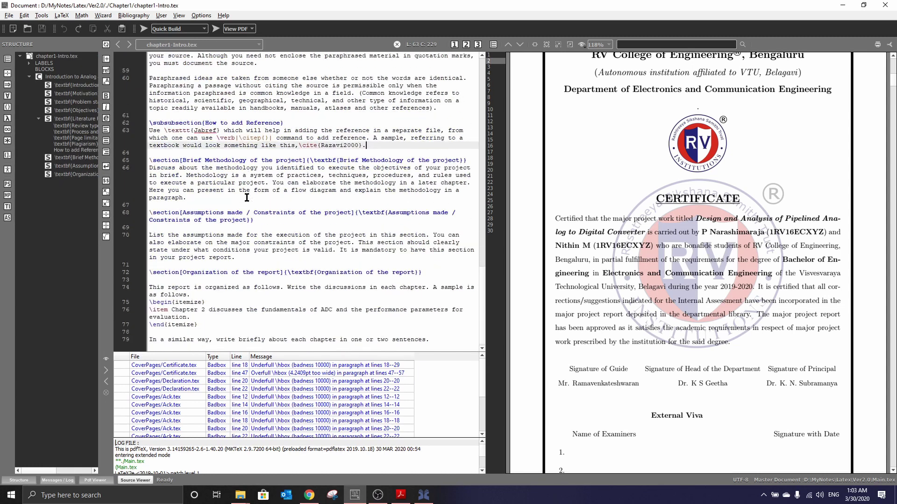
{"action": "scroll", "coordinate": [217, 180], "scroll_direction": "up", "scroll_amount": 3}
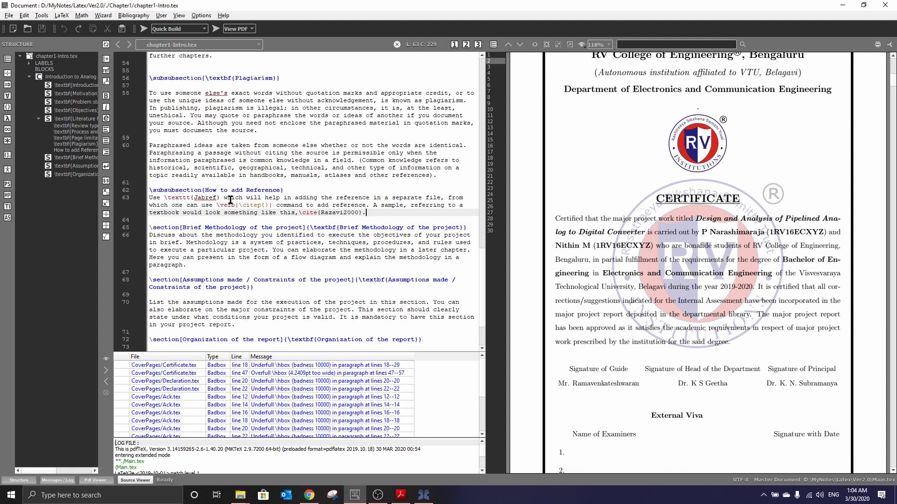
Step: Jump the PDF preview from the \cite{Razavi2000} line to page 4's How to add Reference paragraph
{"action": "right_click", "coordinate": [368, 212]}
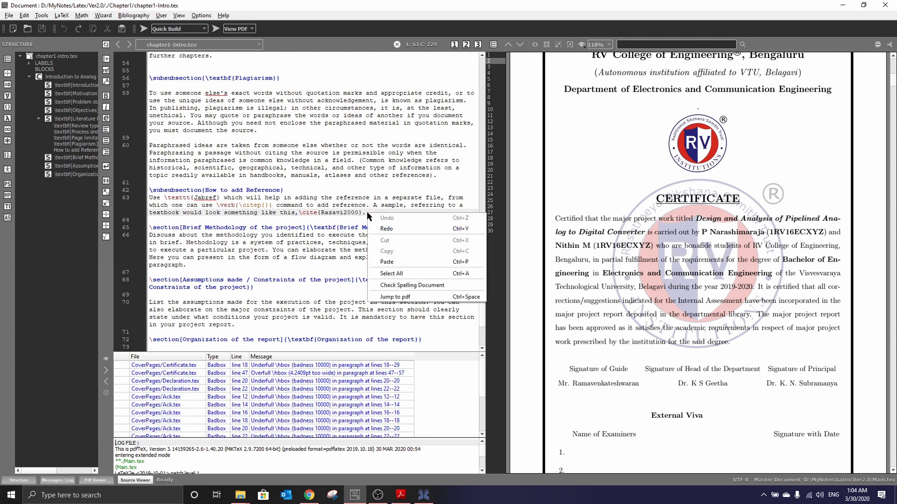
{"action": "left_click", "coordinate": [402, 298]}
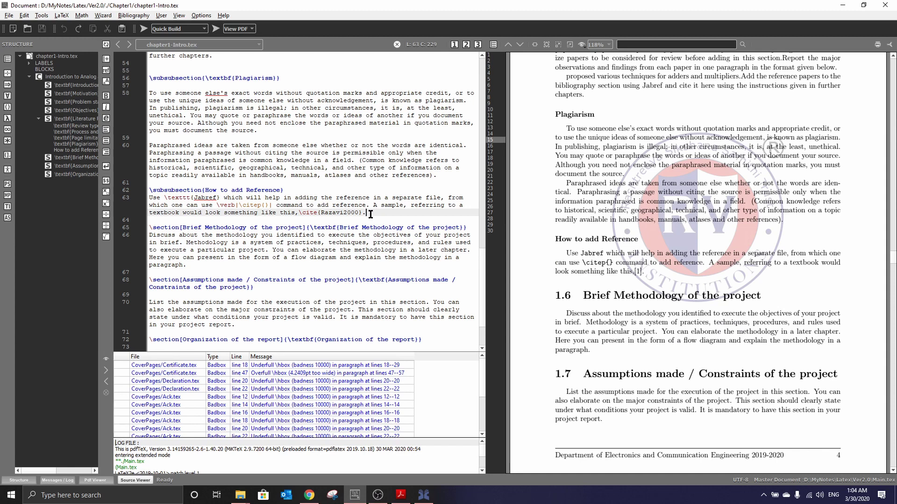
Step: Add a paragraph after line 63: 'In \cite{Han2018}, an effective medium model is used to predict the refractive index of microcavities.'
{"action": "key", "text": "Return"}
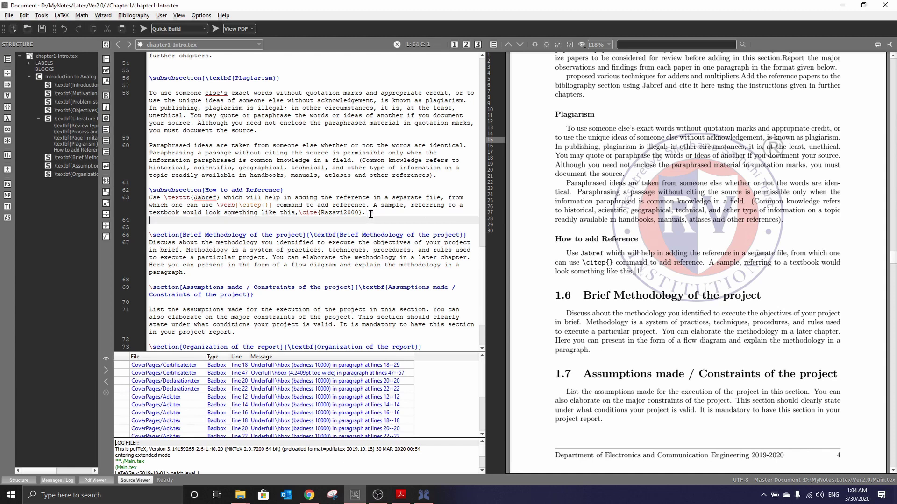
{"action": "key", "text": "Return"}
{"action": "type", "text": "In"}
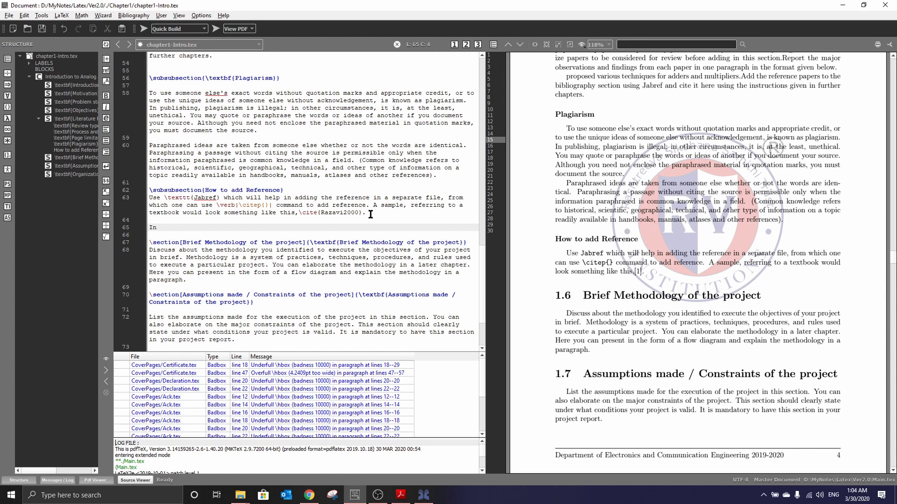
{"action": "key", "text": "ctrl+v"}
{"action": "type", "text": ", "}
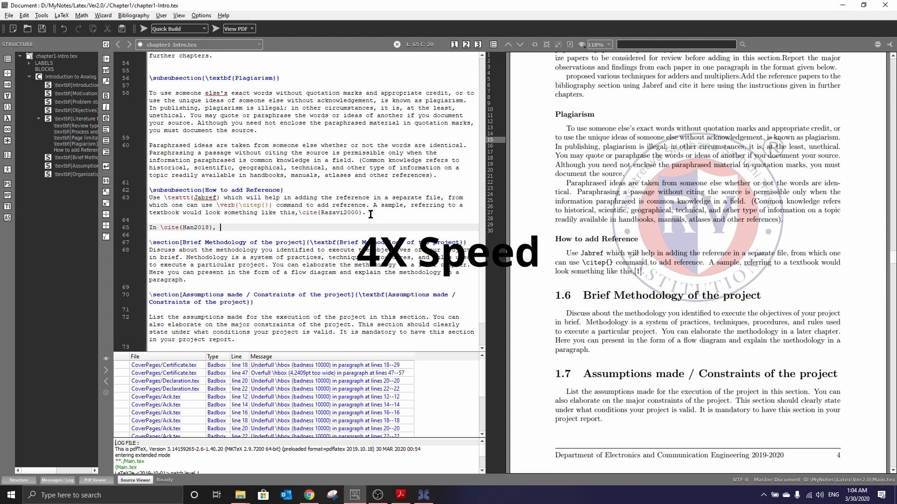
{"action": "type", "text": "an effective medium "}
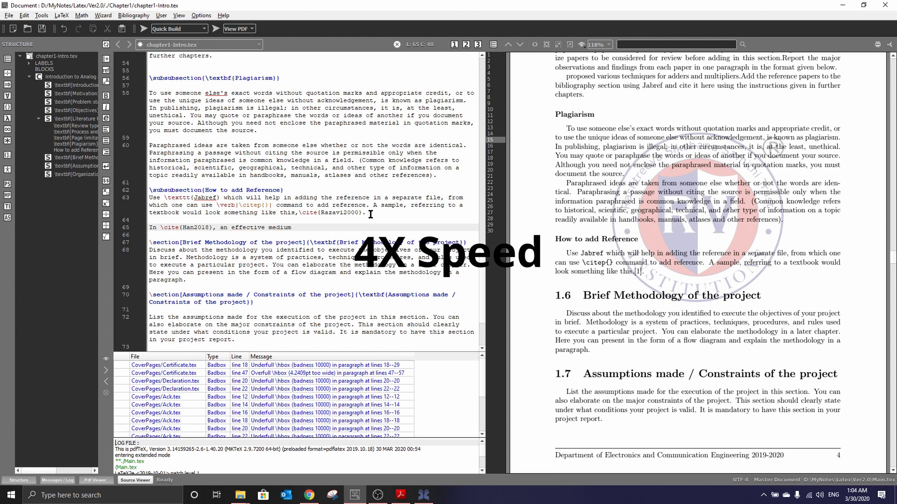
{"action": "type", "text": "model is used to predict the refractive index of microca"}
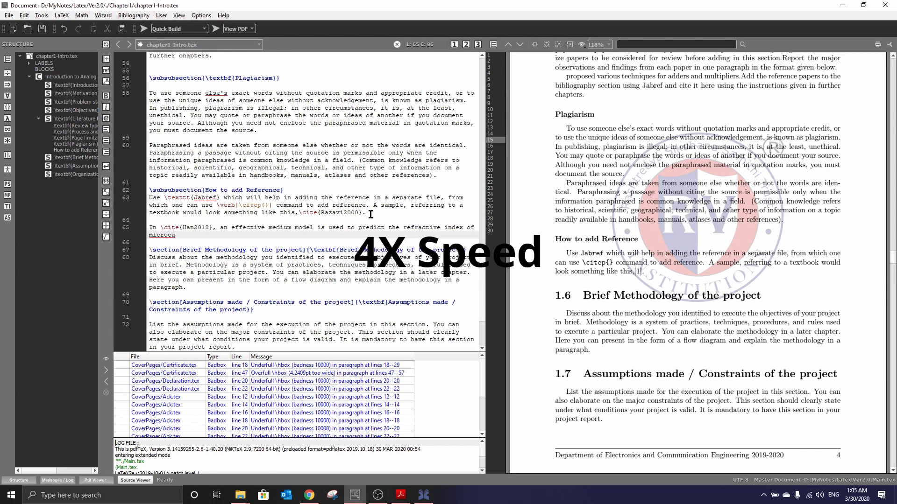
{"action": "type", "text": "vities."}
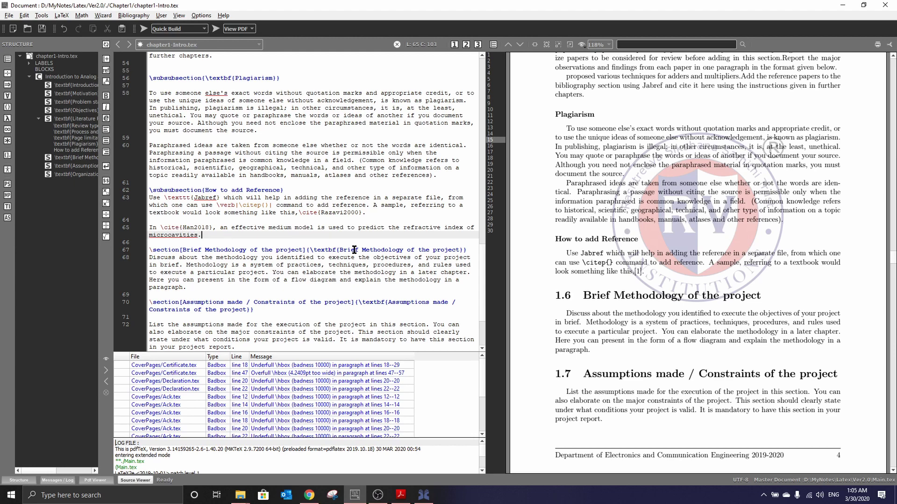
Step: Scroll the PDF preview to Figure 1.1 and the editor up to the \caption line
{"action": "scroll", "coordinate": [613, 292], "scroll_direction": "up", "scroll_amount": 5}
{"action": "scroll", "coordinate": [613, 293], "scroll_direction": "up", "scroll_amount": 10}
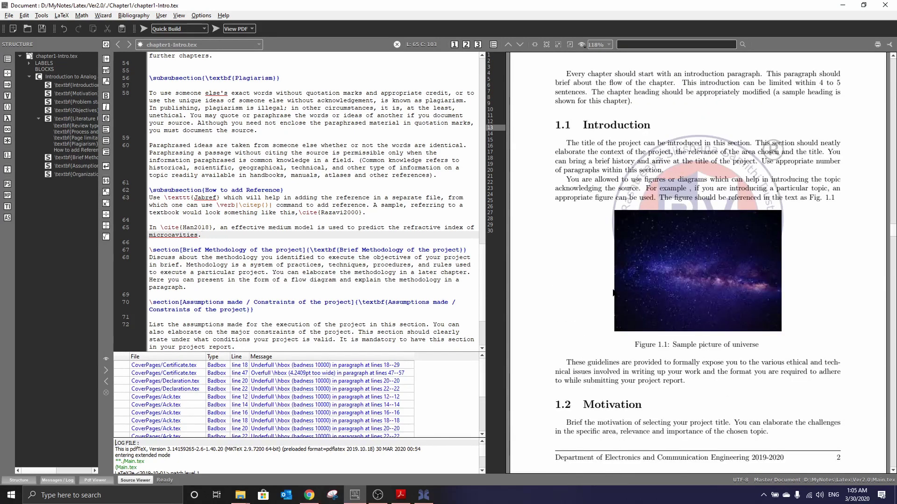
{"action": "scroll", "coordinate": [613, 290], "scroll_direction": "down", "scroll_amount": 1}
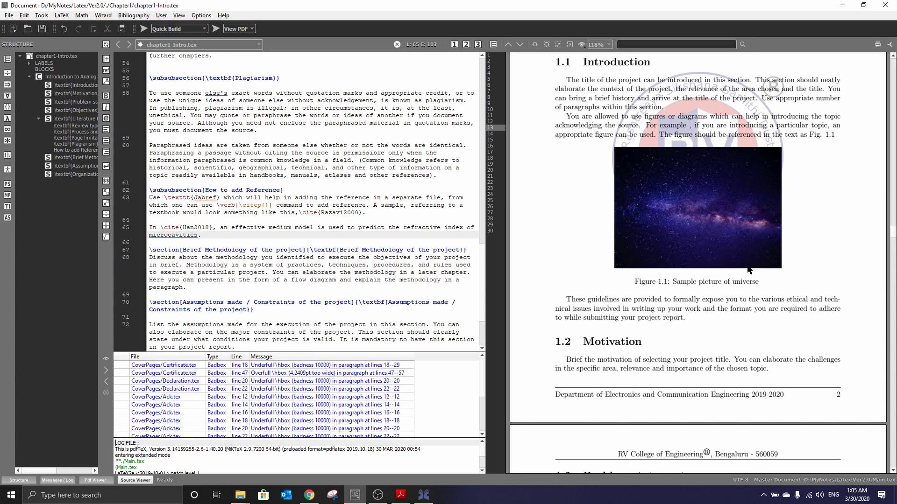
{"action": "scroll", "coordinate": [373, 254], "scroll_direction": "up", "scroll_amount": 20}
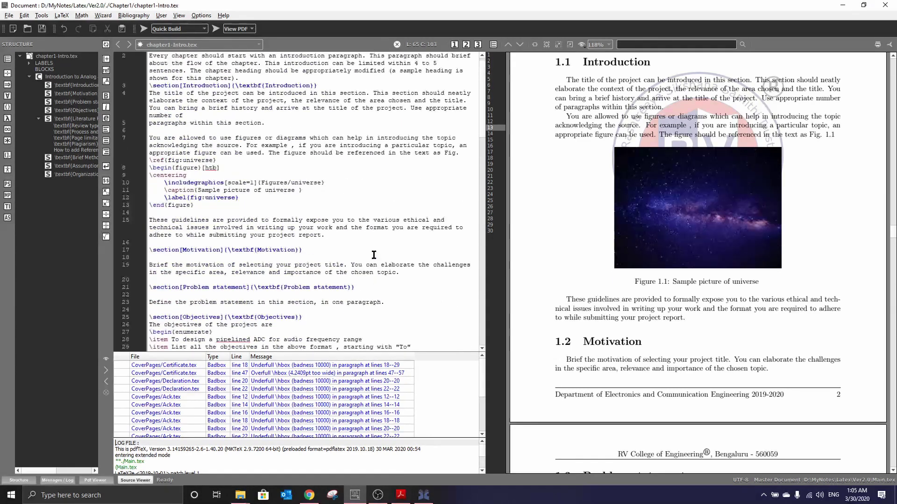
{"action": "scroll", "coordinate": [374, 255], "scroll_direction": "up", "scroll_amount": 1}
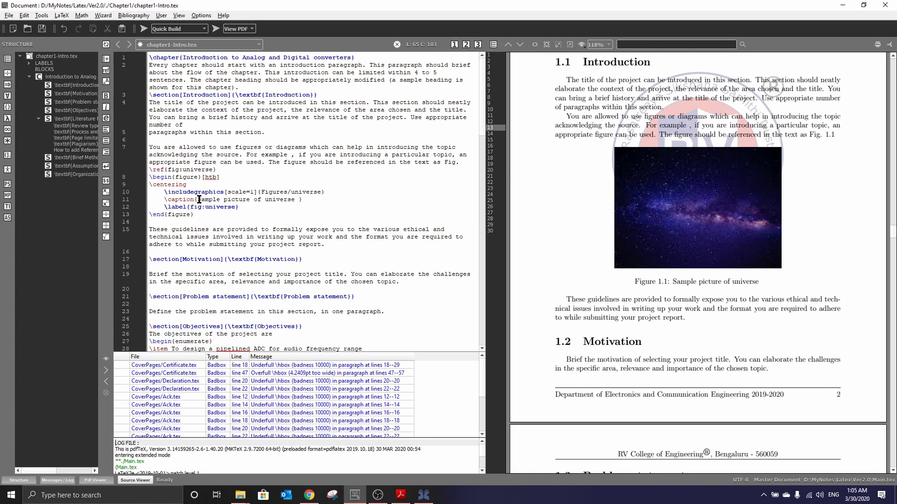
Step: Append \cite{Han2018} inside the 'Sample picture of universe' caption on line 11
{"action": "left_click", "coordinate": [299, 200]}
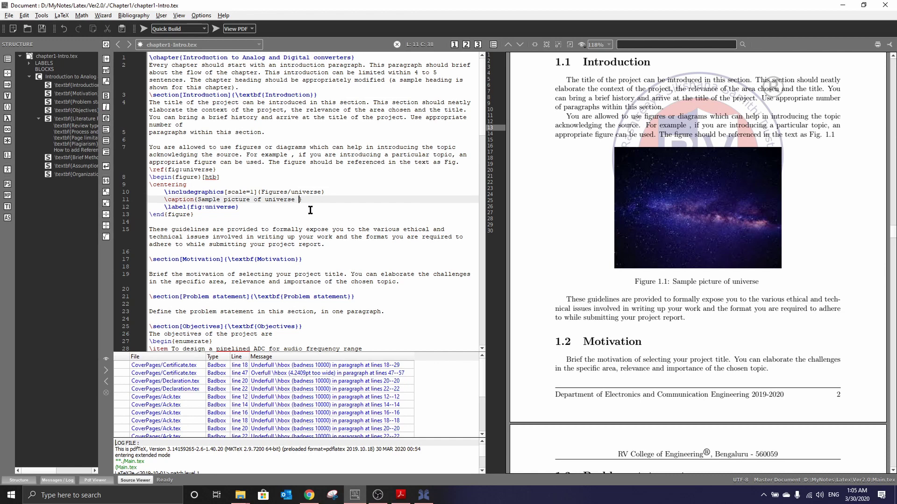
{"action": "key", "text": "ctrl+v"}
{"action": "scroll", "coordinate": [772, 303], "scroll_direction": "down", "scroll_amount": 8}
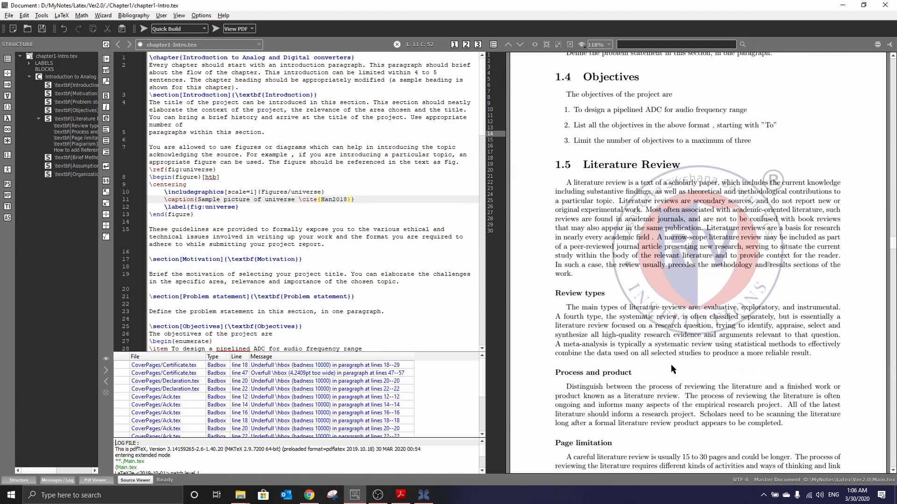
{"action": "scroll", "coordinate": [671, 364], "scroll_direction": "down", "scroll_amount": 3}
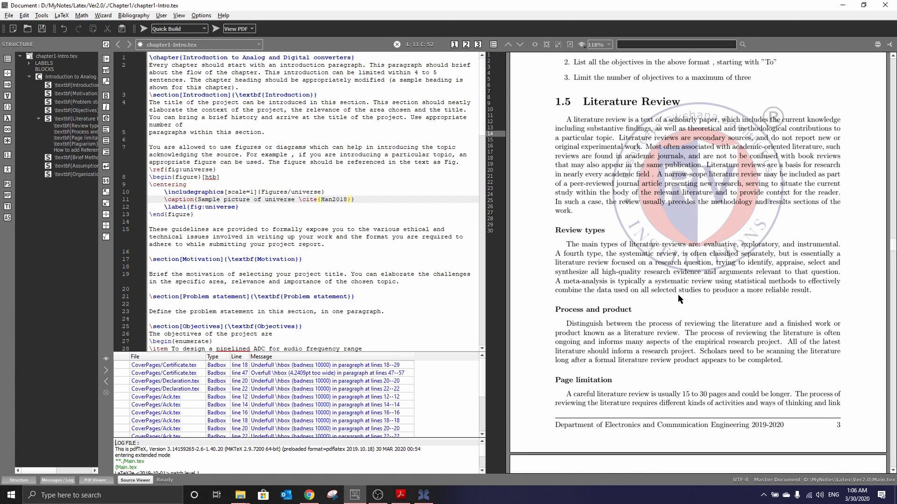
Step: Quick Build the report and confirm the Bibliography lists Han as [1] and Razavi as [2]
{"action": "left_click", "coordinate": [498, 232]}
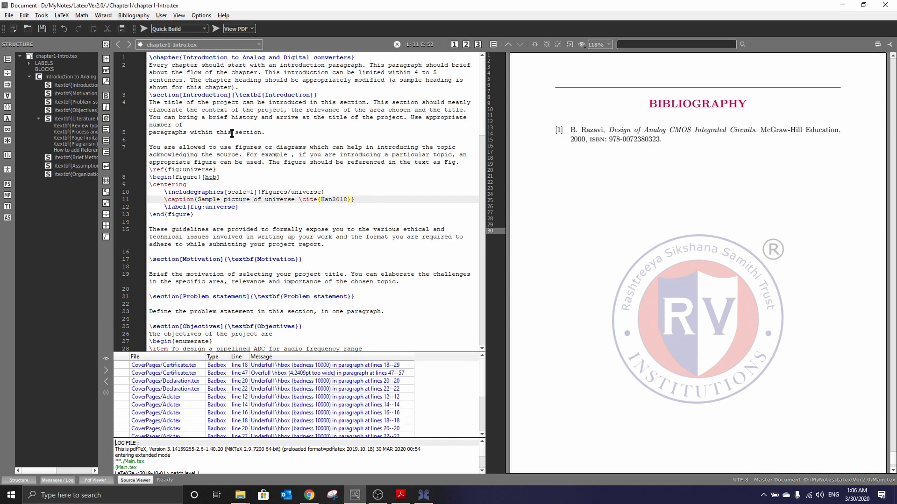
{"action": "left_click", "coordinate": [143, 29]}
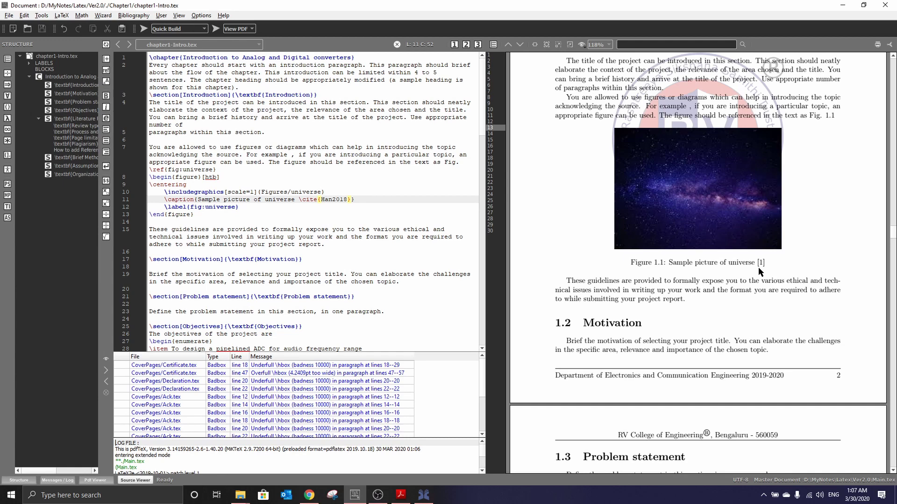
{"action": "scroll", "coordinate": [676, 294], "scroll_direction": "down", "scroll_amount": 5}
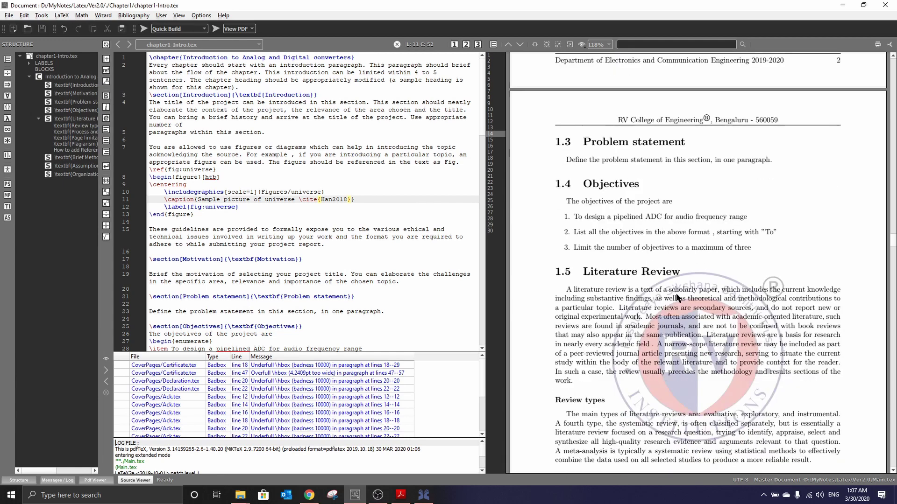
{"action": "scroll", "coordinate": [677, 297], "scroll_direction": "down", "scroll_amount": 5}
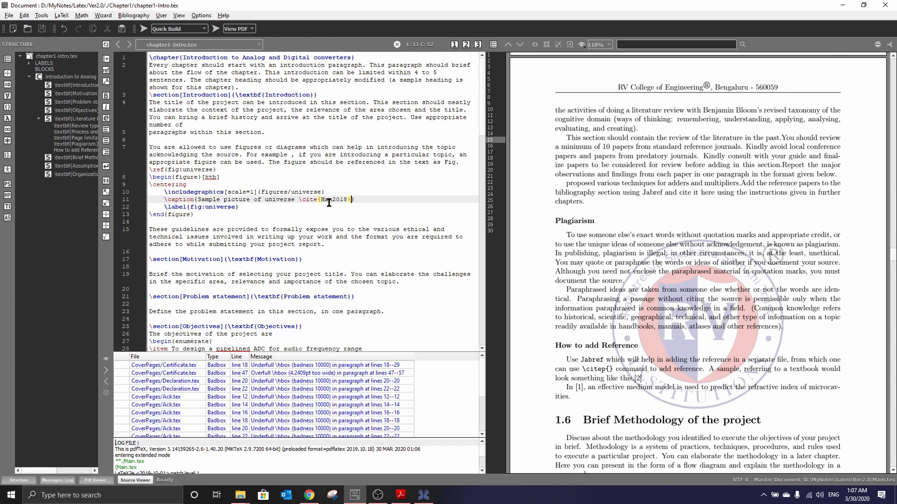
{"action": "left_click", "coordinate": [498, 231]}
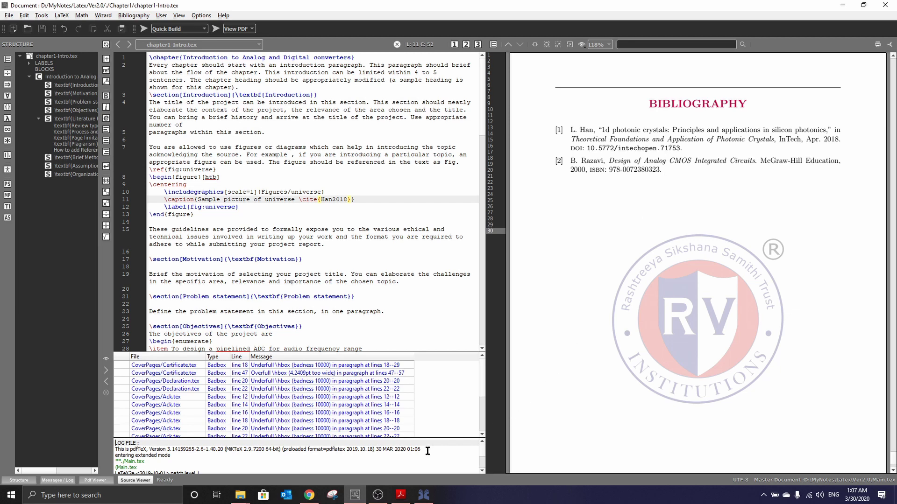
{"action": "left_click", "coordinate": [309, 495]}
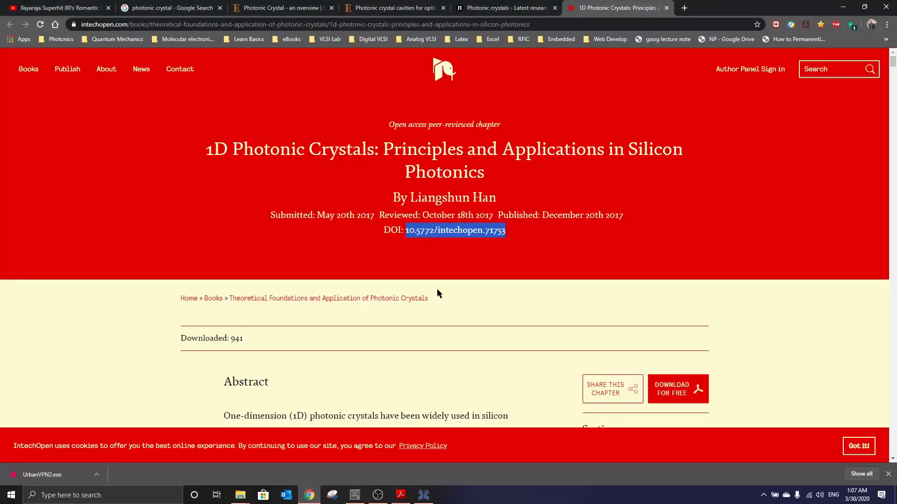
{"action": "left_click", "coordinate": [508, 8]}
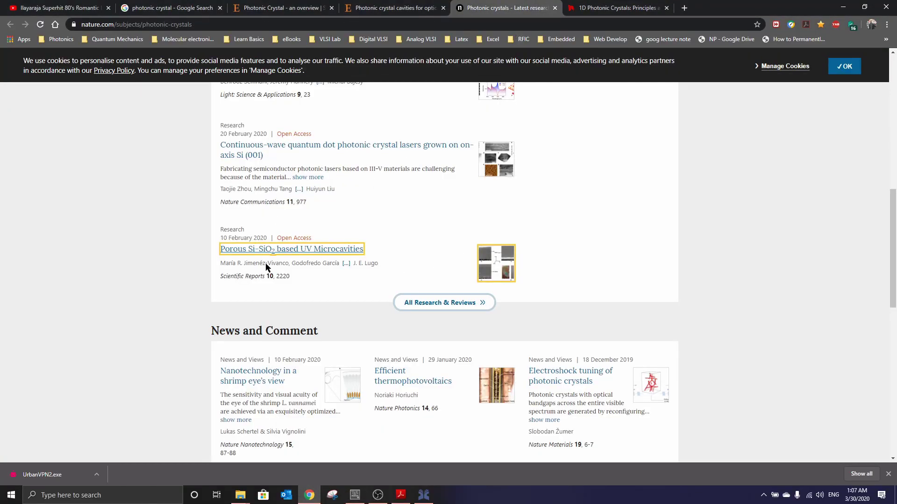
{"action": "left_click", "coordinate": [282, 252]}
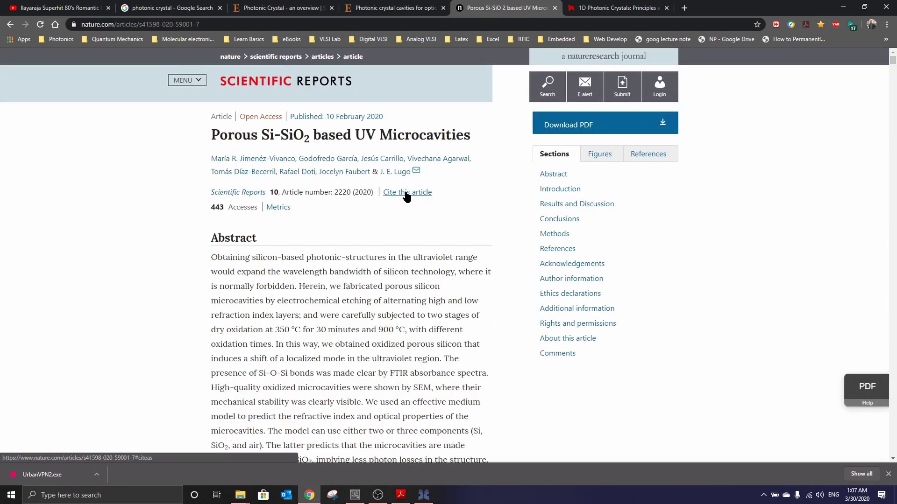
{"action": "left_click", "coordinate": [405, 193]}
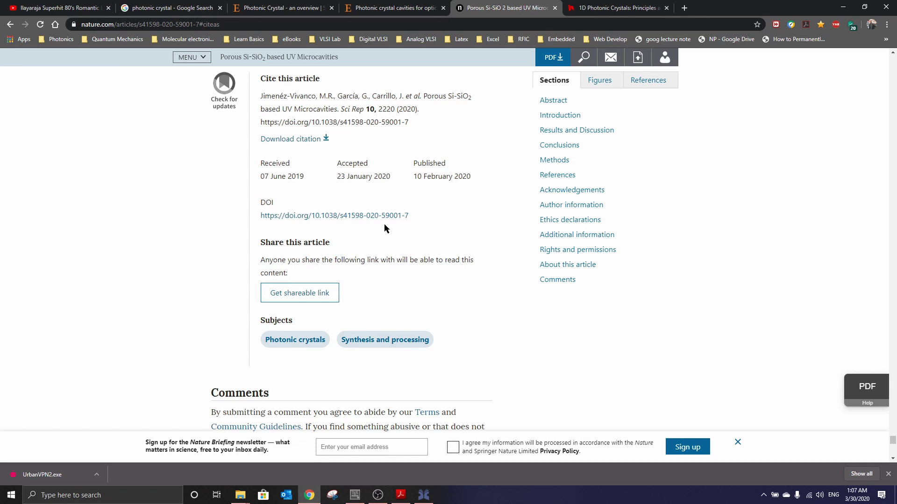
{"action": "left_click_drag", "start_coordinate": [409, 216], "coordinate": [313, 224]}
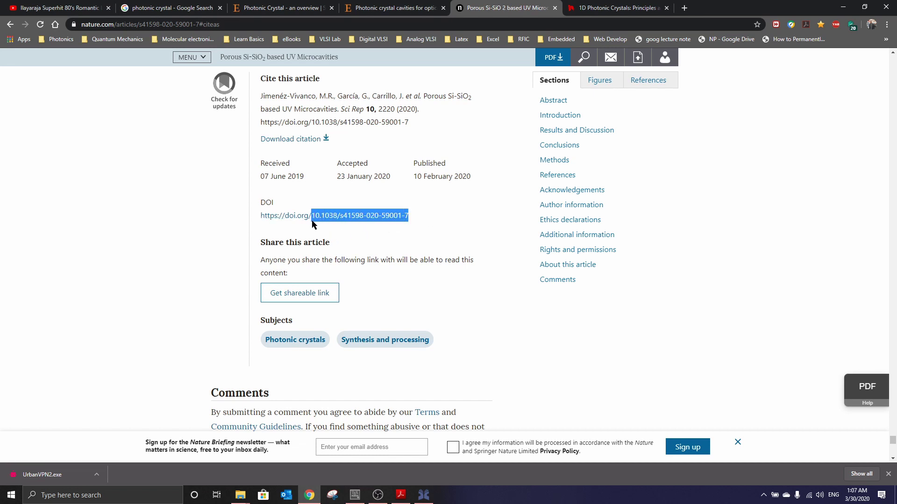